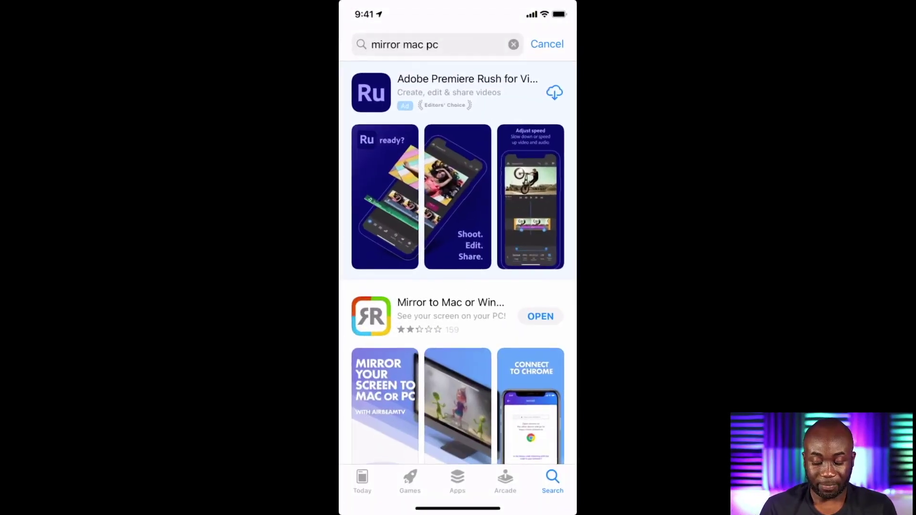
Search the App Store for 'mirror to' and choose the 'mirror to mac or windows pc' suggestion.
type("mirro")
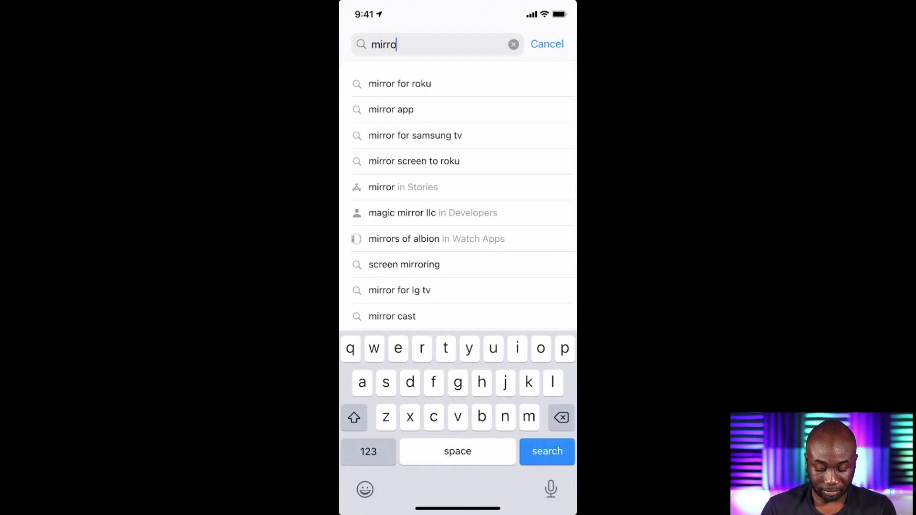
type("r t")
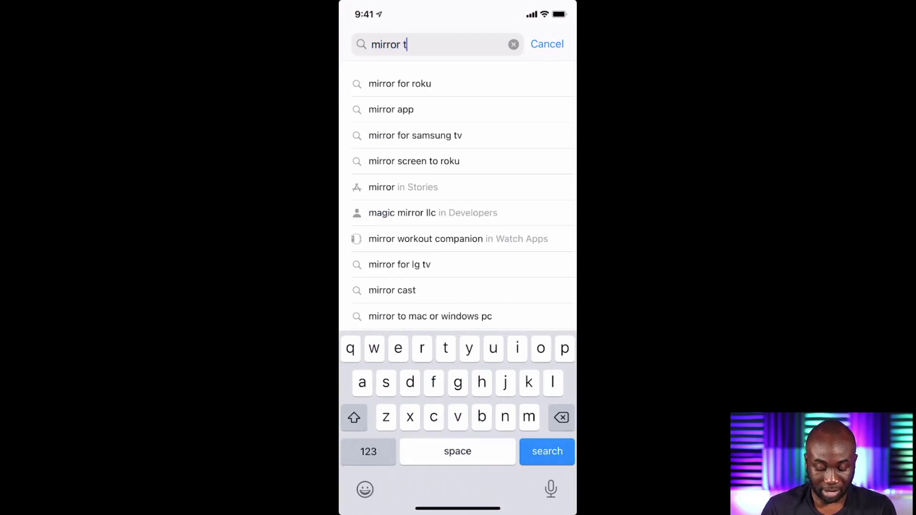
type("o")
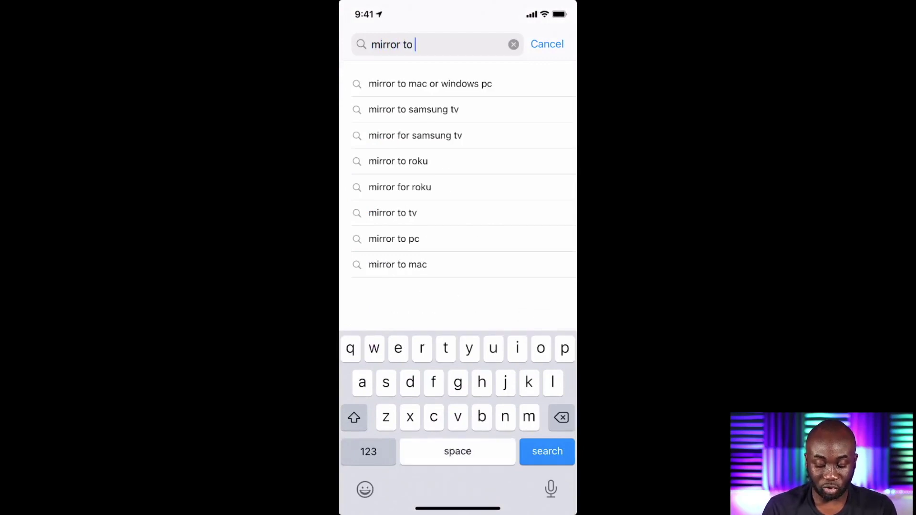
left_click(430, 84)
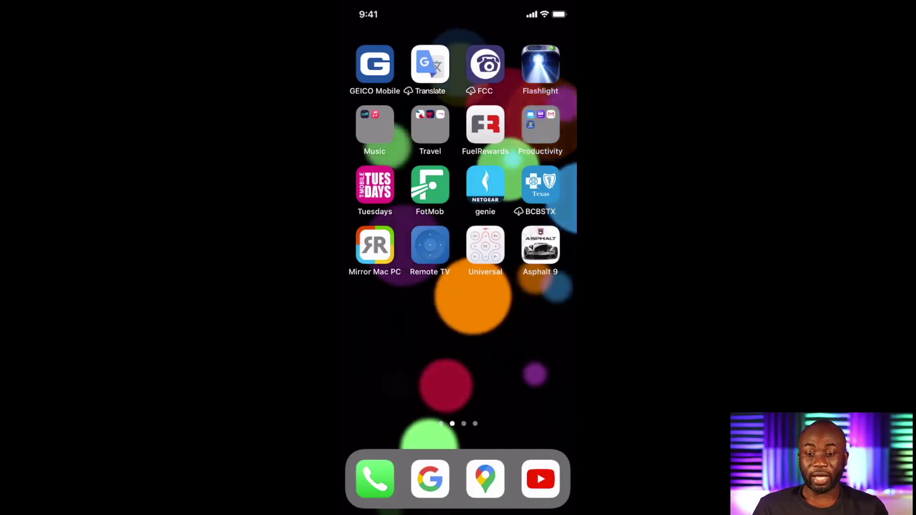
Launch Mirror Mac PC from the home screen to reach its Connect to Chrome code screen.
left_click(375, 245)
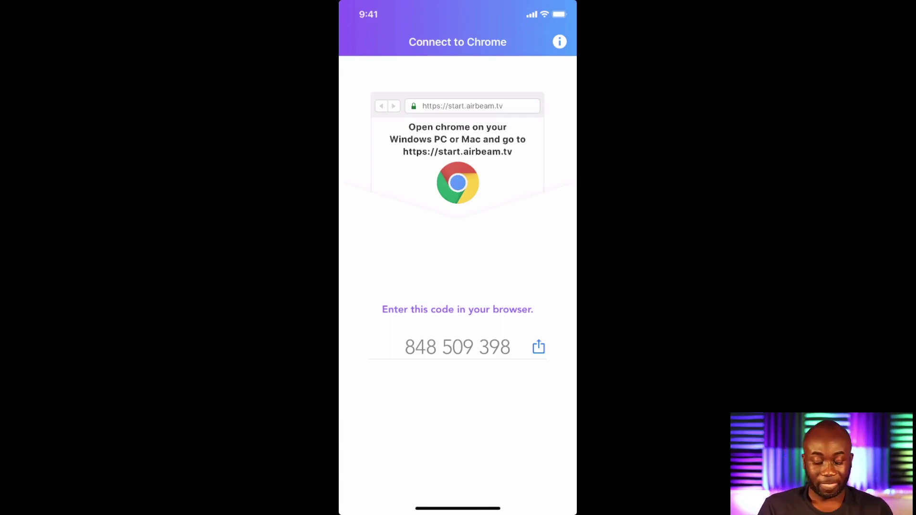
Close and relaunch Mirror Mac PC repeatedly until a fresh pairing code appears.
left_click_drag(457, 508, 458, 286)
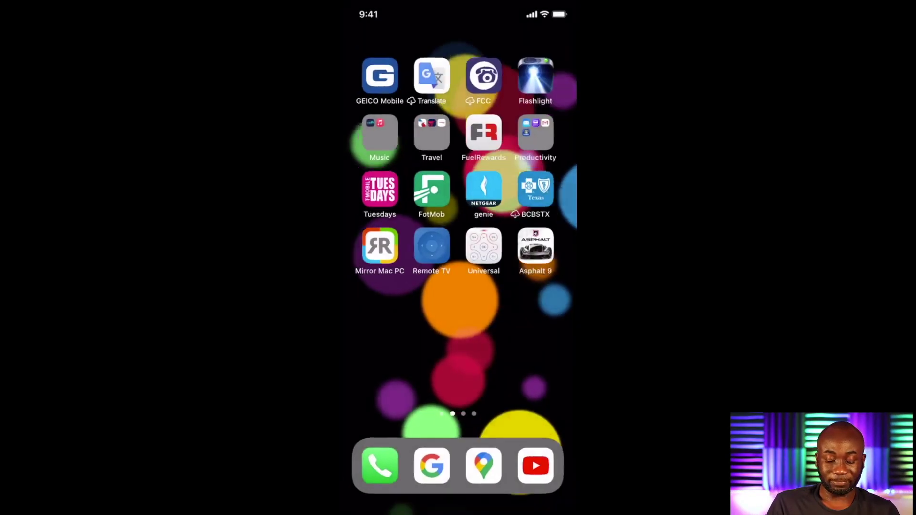
left_click_drag(429, 5, 430, 305)
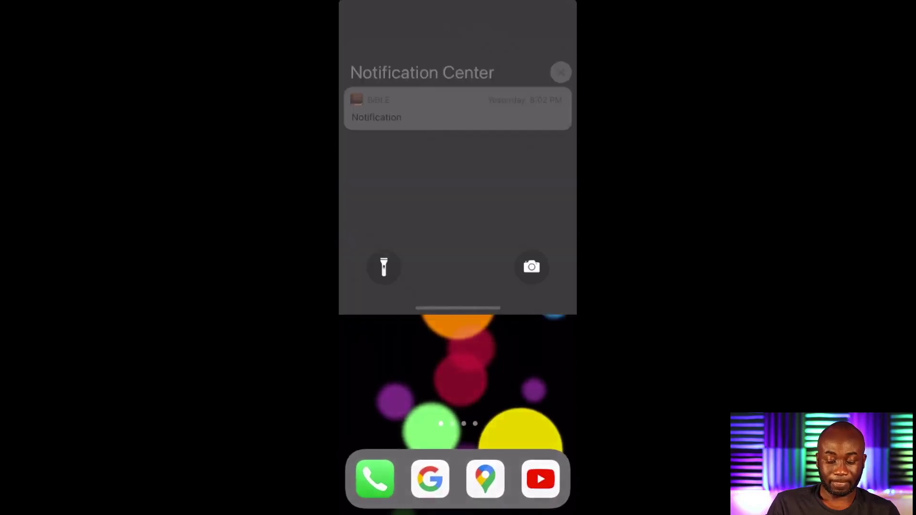
left_click_drag(458, 508, 458, 191)
left_click_drag(525, 310, 382, 310)
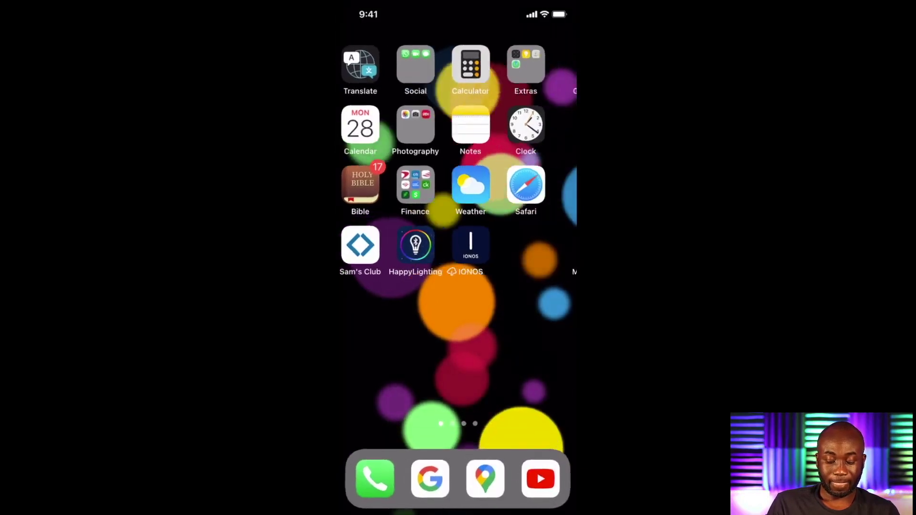
left_click(374, 245)
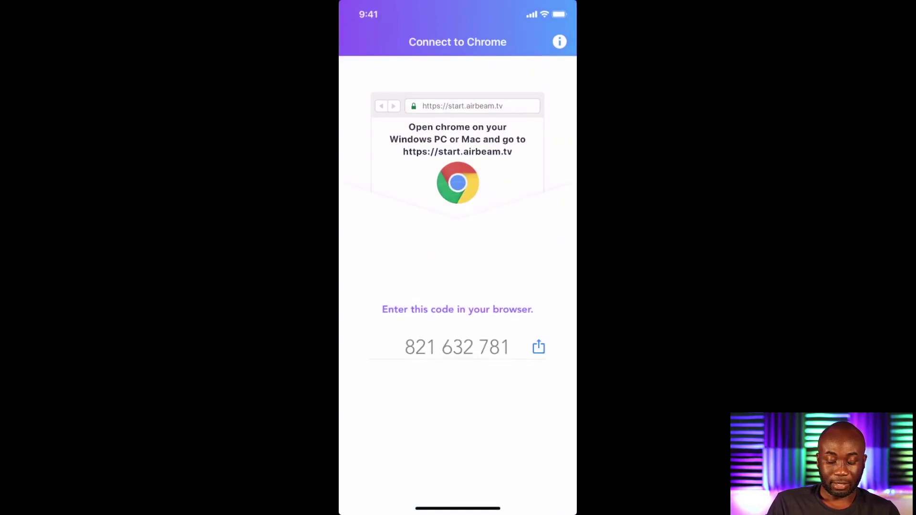
left_click_drag(458, 508, 457, 287)
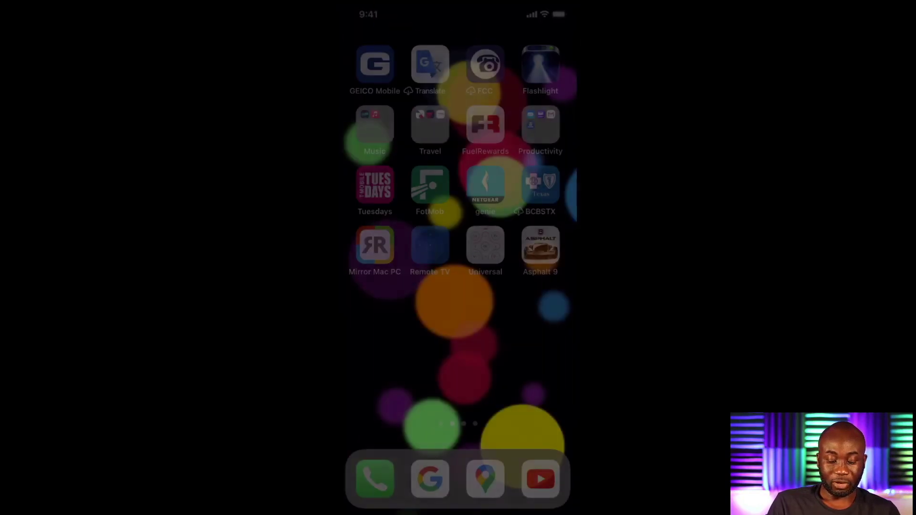
left_click(375, 245)
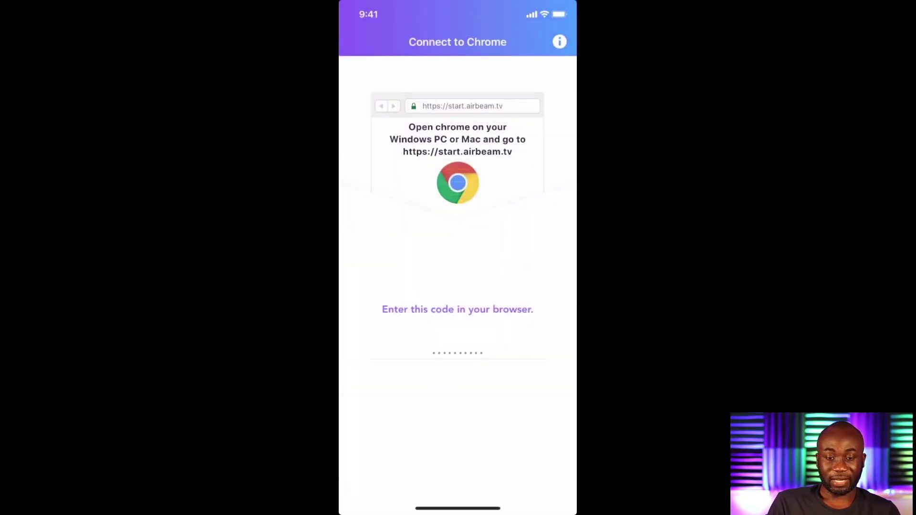
left_click_drag(458, 508, 458, 286)
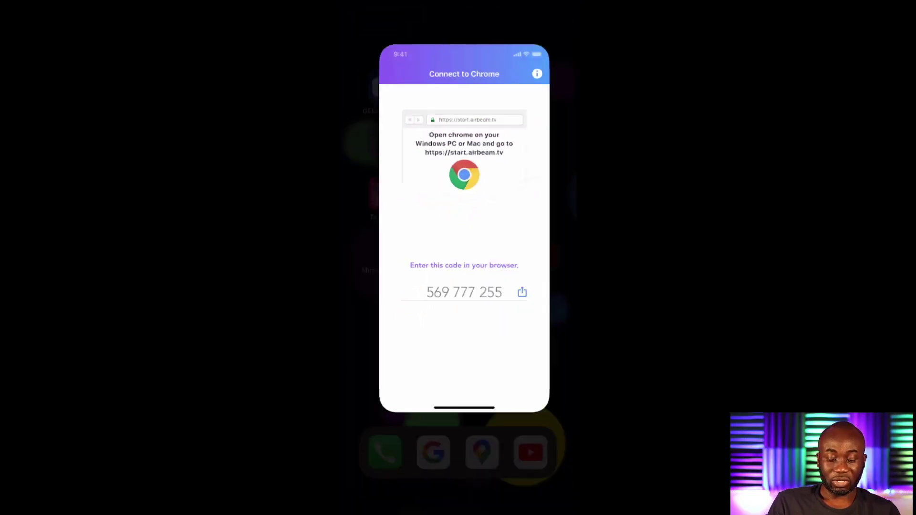
left_click(374, 244)
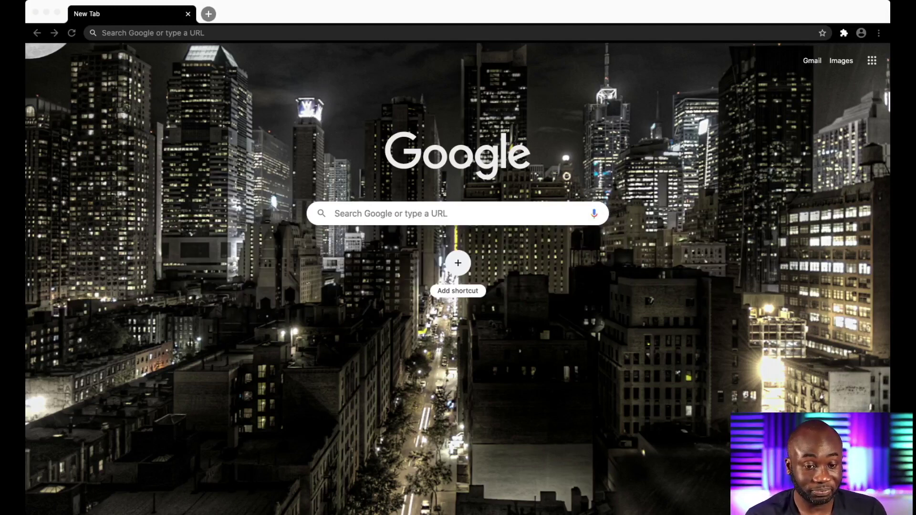
Switch to Chrome and start entering start.airbeam.tv in the address bar.
key("super+Tab")
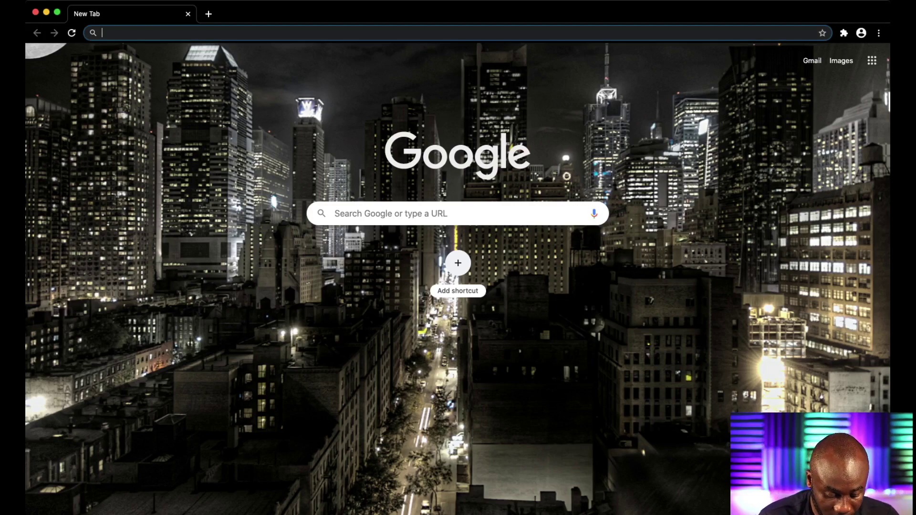
type("start.airbeam.tv")
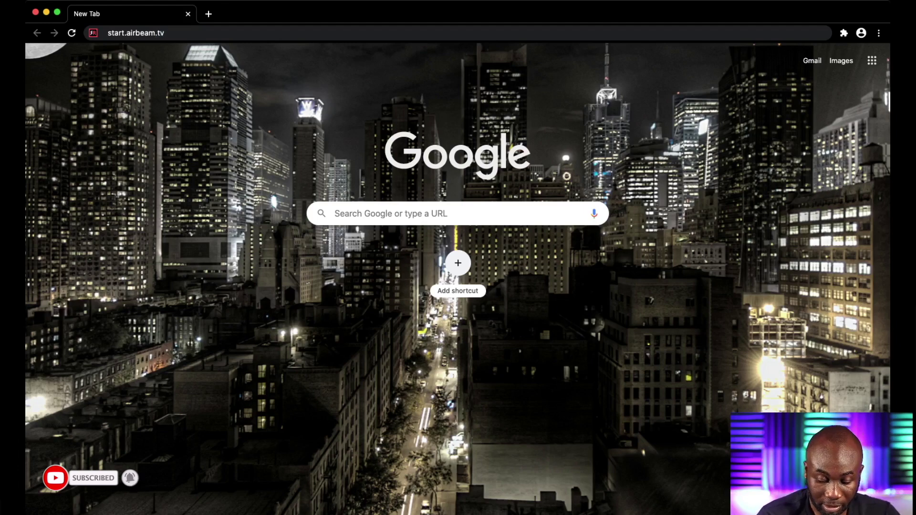
key("Return")
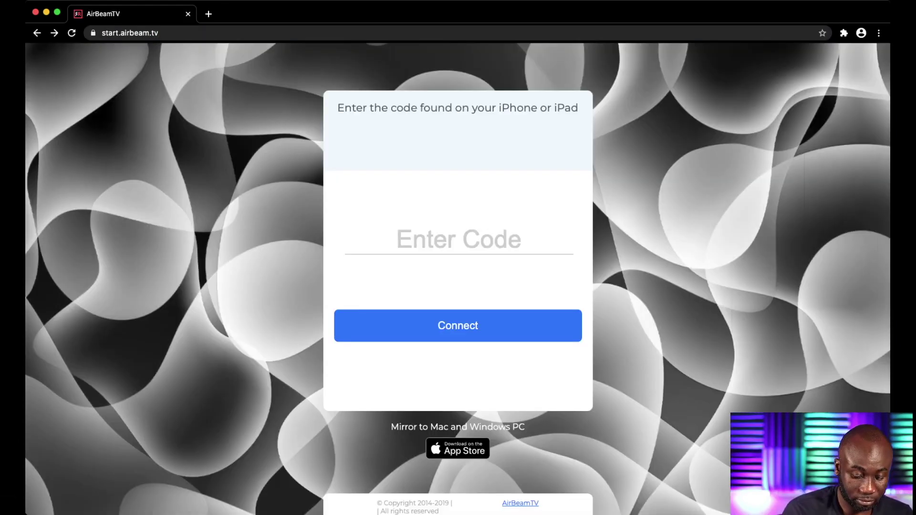
type("604")
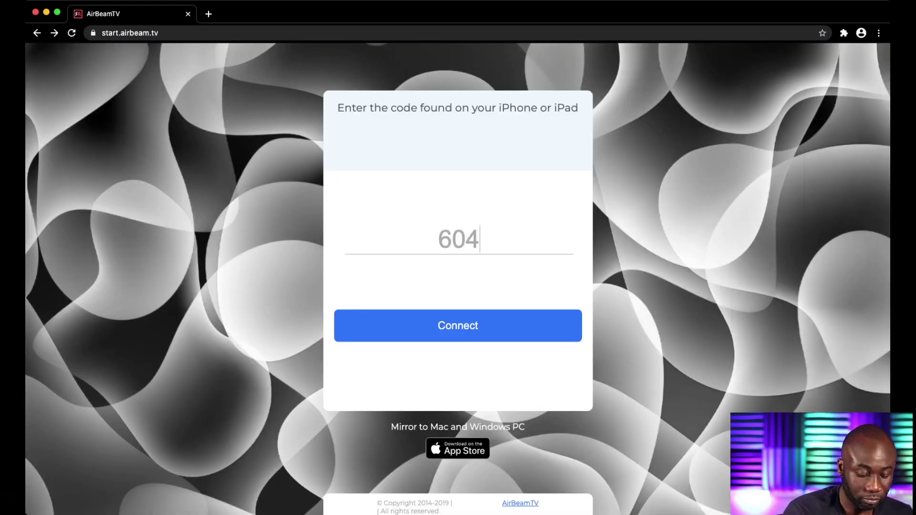
type("32")
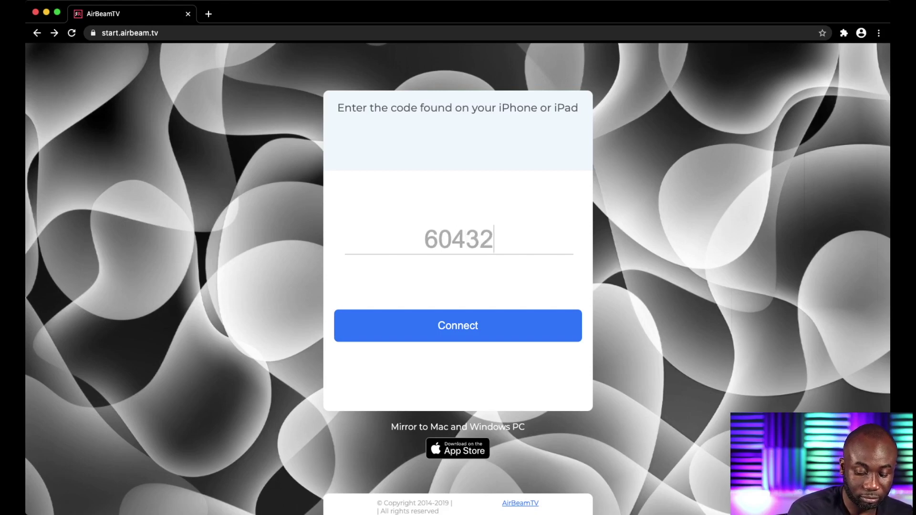
type("7")
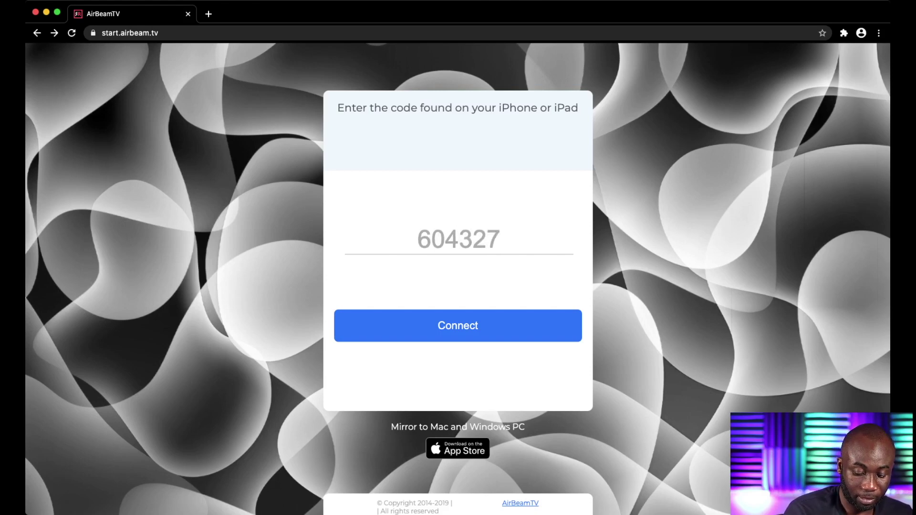
type("040")
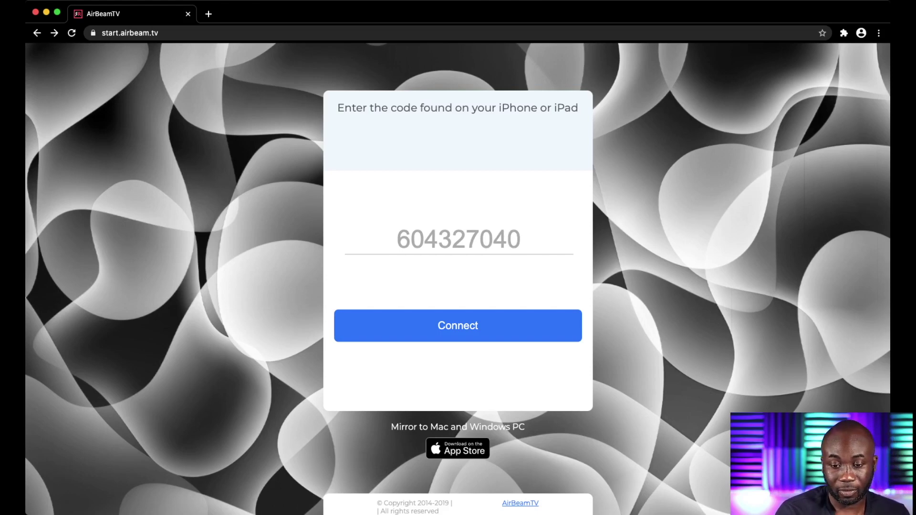
key("Return")
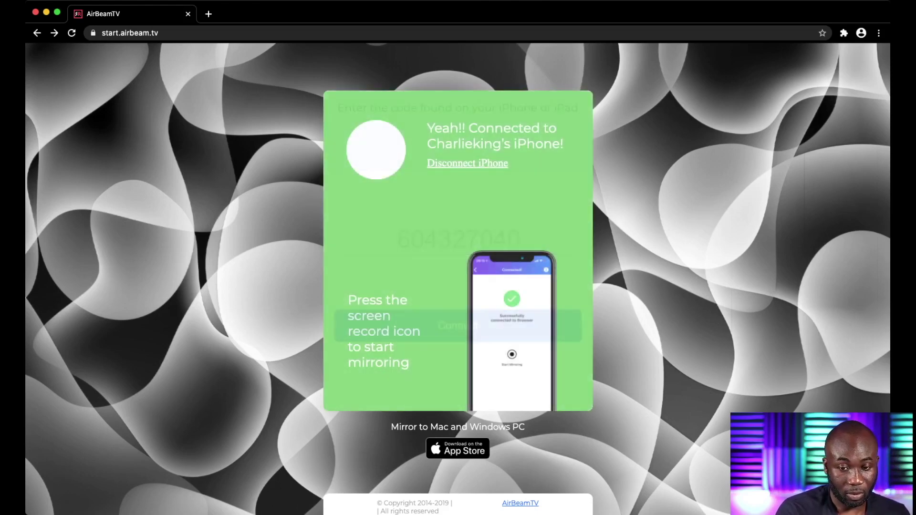